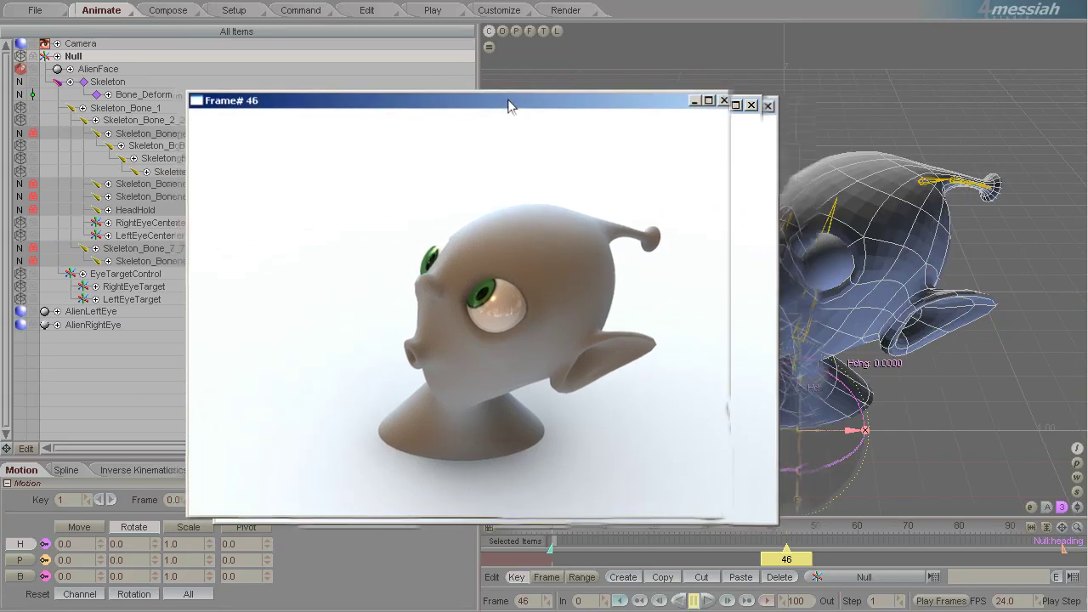
- Play the head's animation in the viewport and return to frame 46
click(756, 370)
key(space)
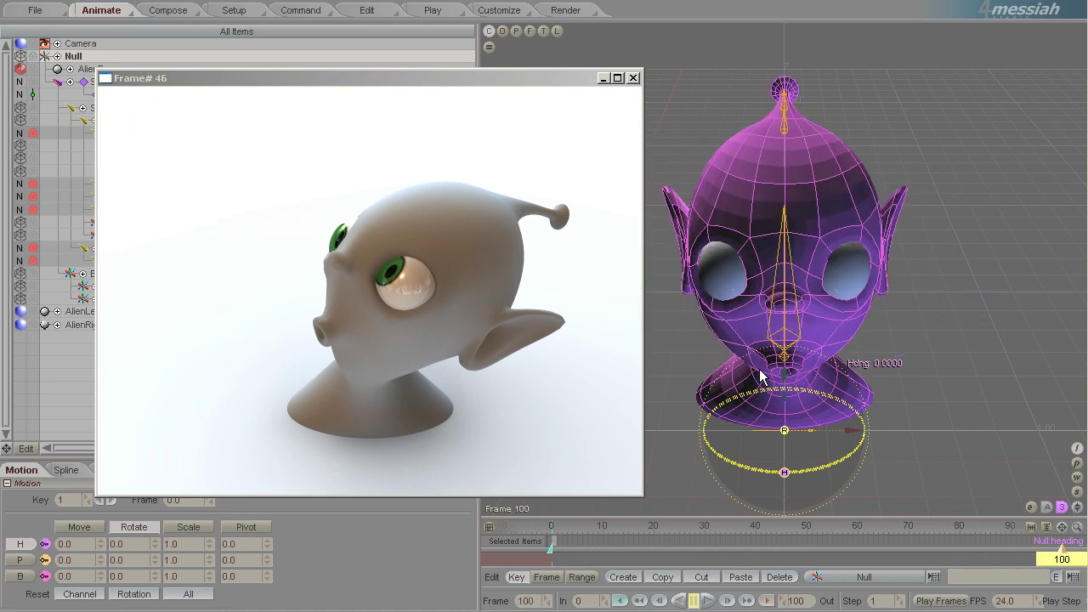
key(space)
key(Left)
key(Right)
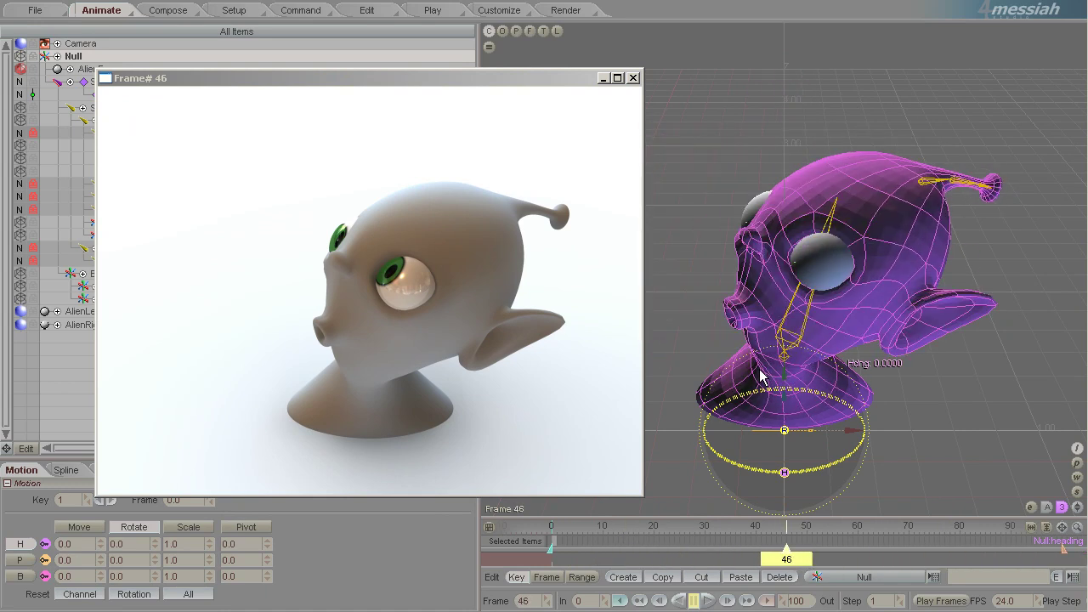
- Examine the scene's render materials and the image settings of the environment's texture map
drag(481, 82, 891, 94)
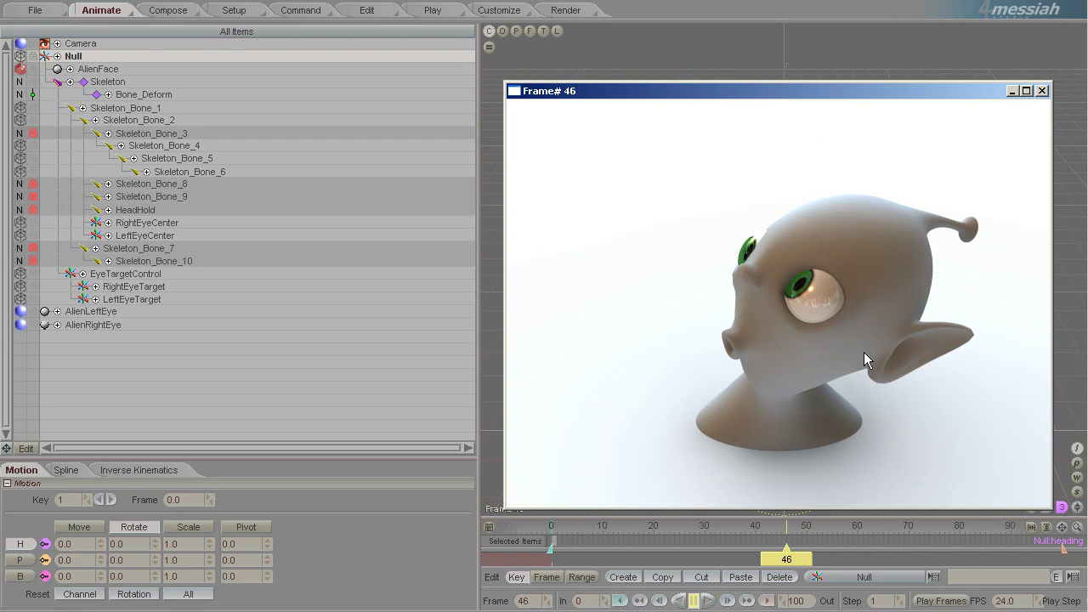
click(567, 11)
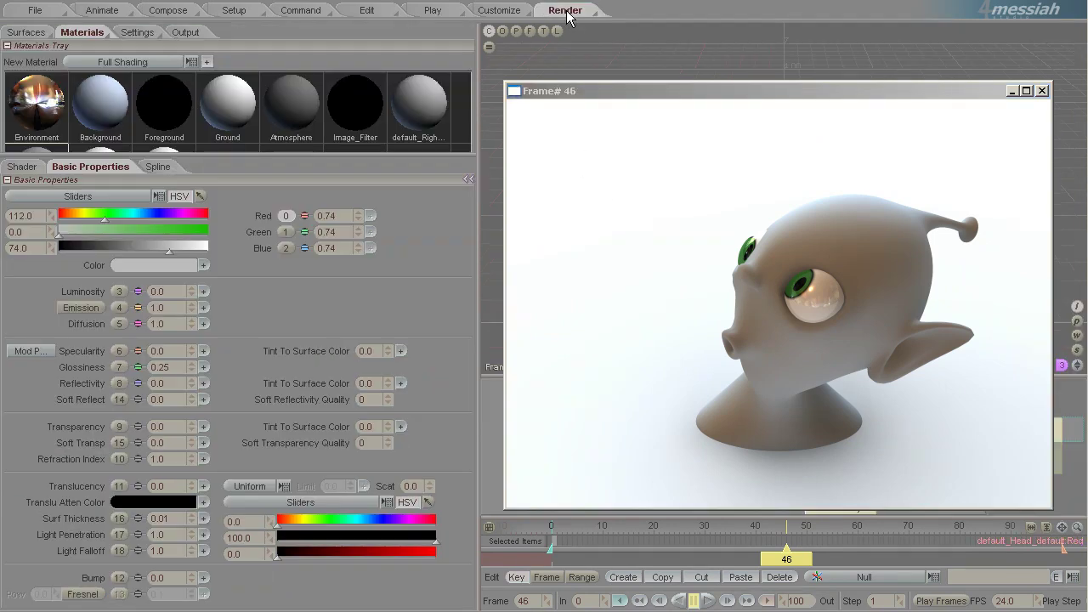
drag(432, 154, 473, 358)
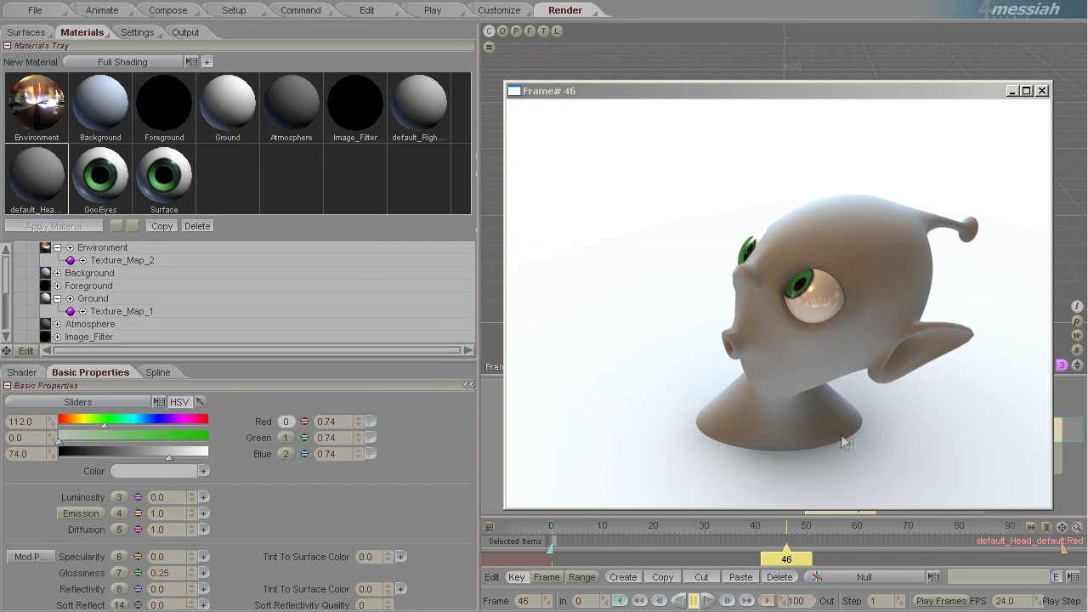
click(122, 261)
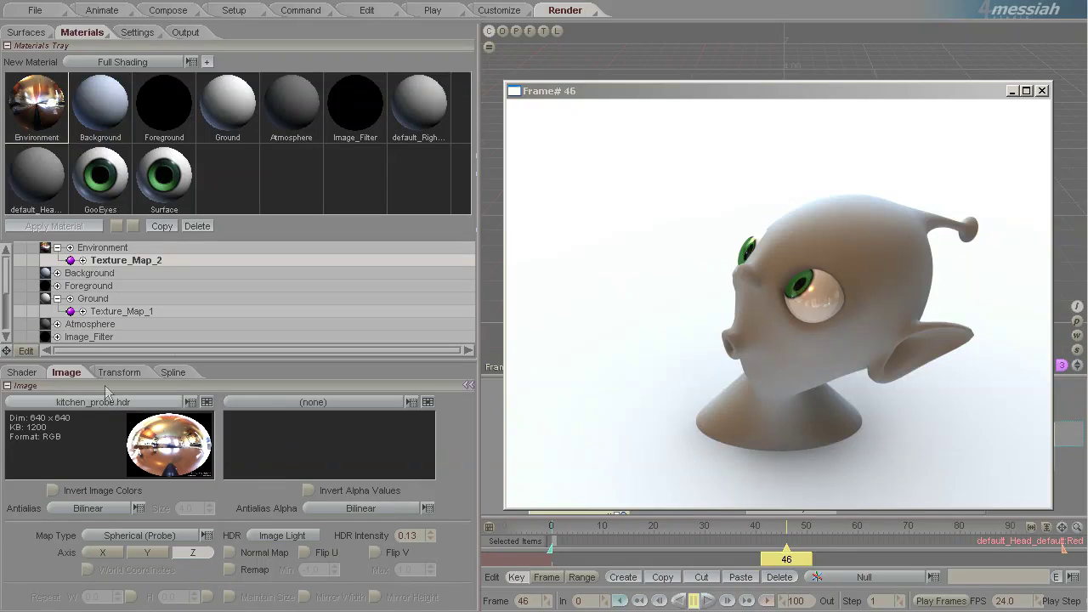
- Select the default_Head_default material and change its colour to green with HSV 116, 49, 71
click(37, 172)
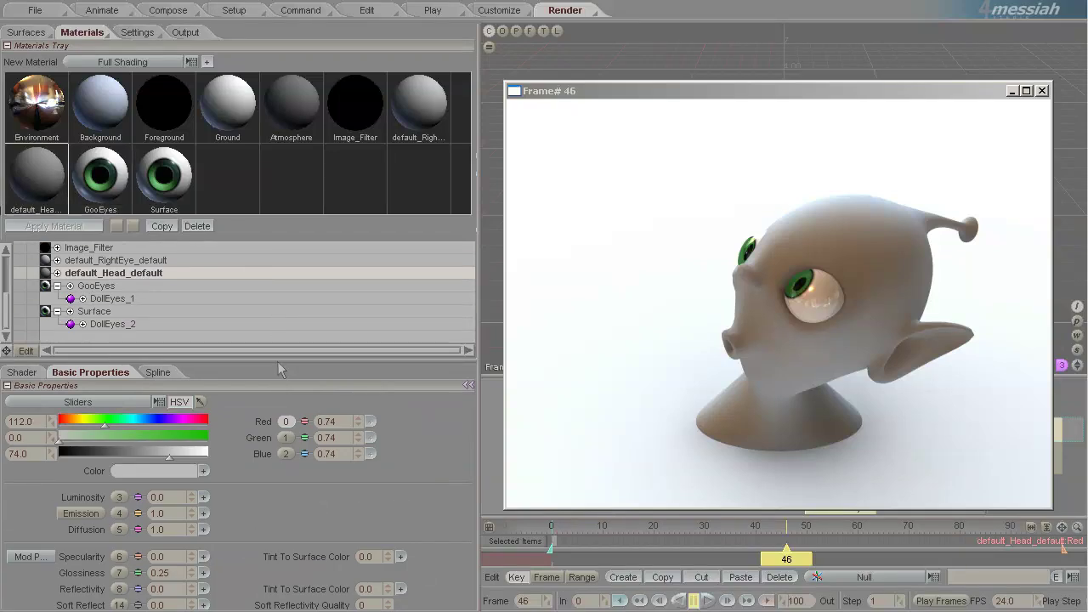
drag(331, 359, 335, 170)
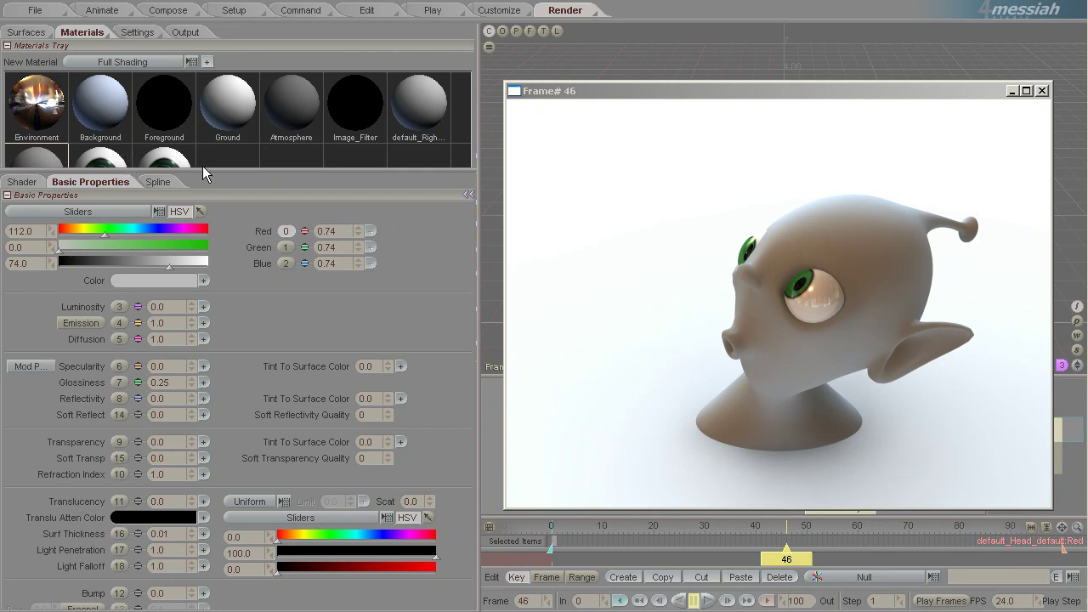
drag(204, 170, 217, 199)
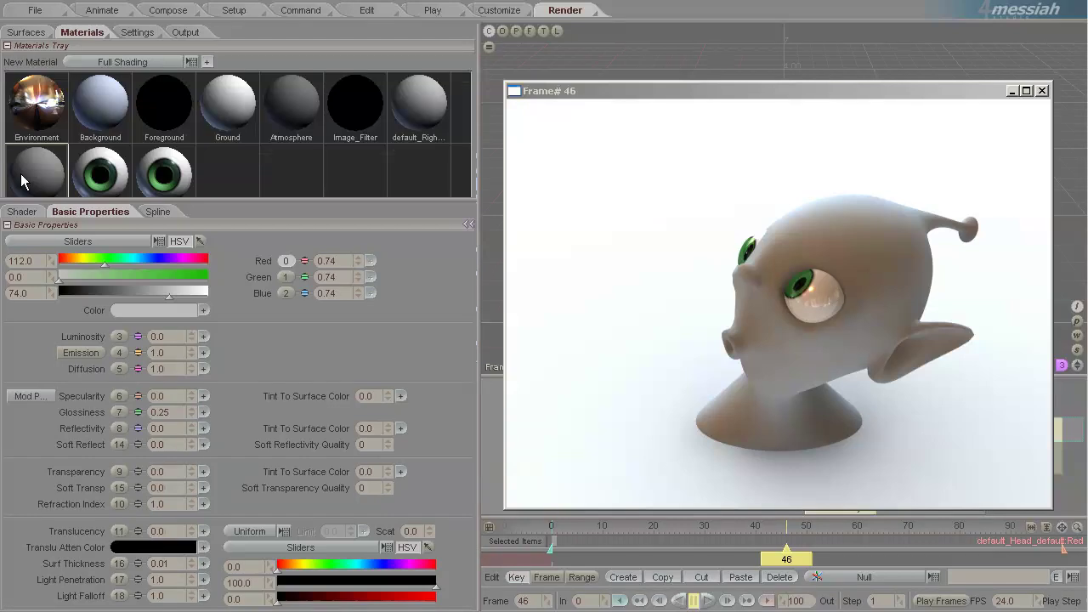
drag(114, 279, 133, 279)
click(166, 292)
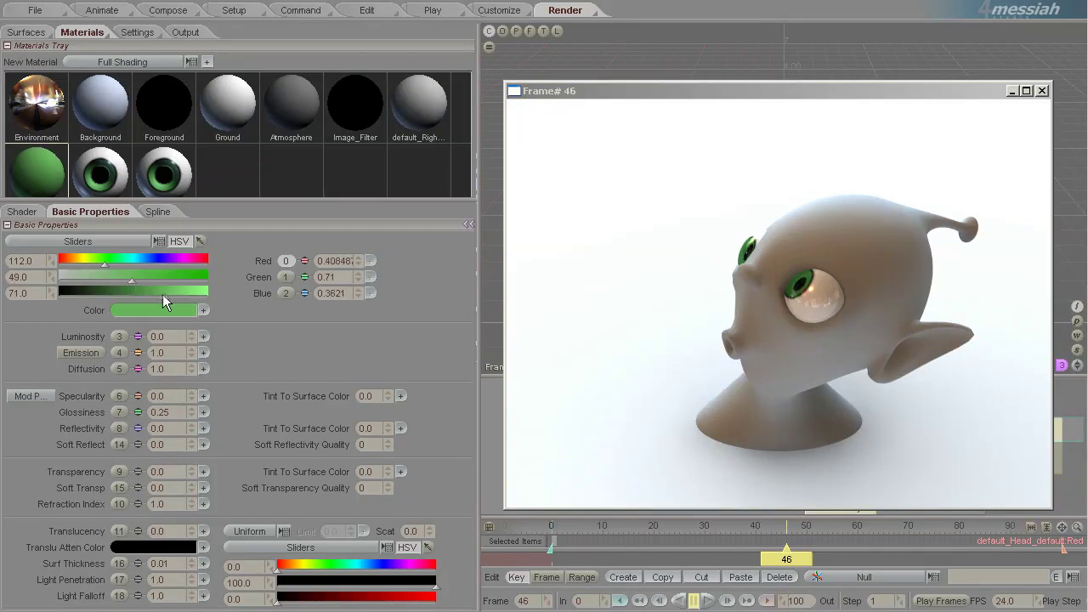
drag(107, 265, 107, 266)
- Set the head material's diffusion to 0.3 and its translucency to 1.0
double_click(161, 369)
text(0.3)
key(Return)
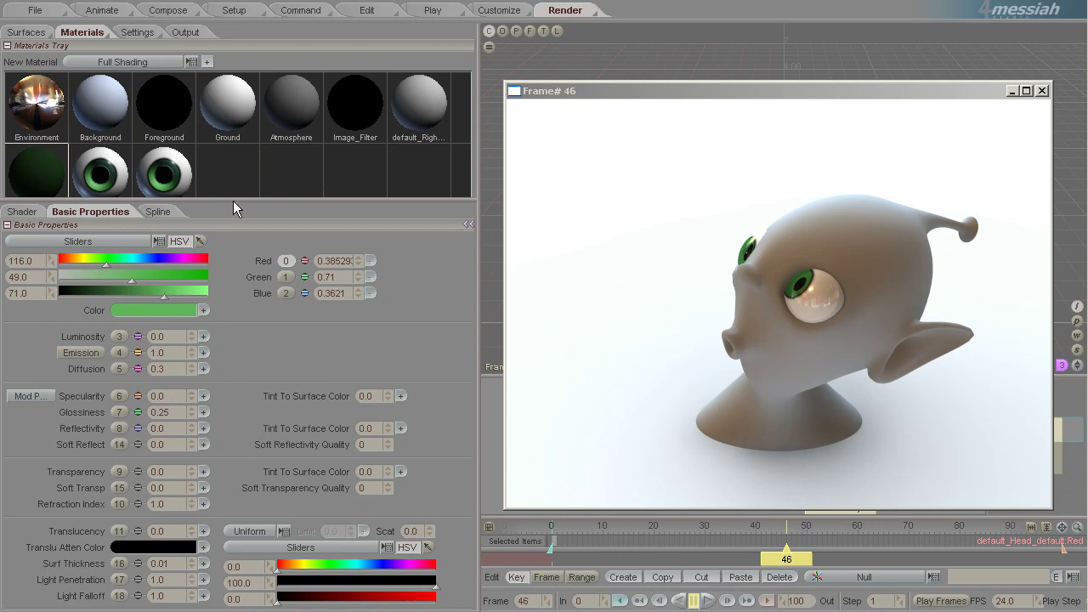
drag(233, 201, 229, 166)
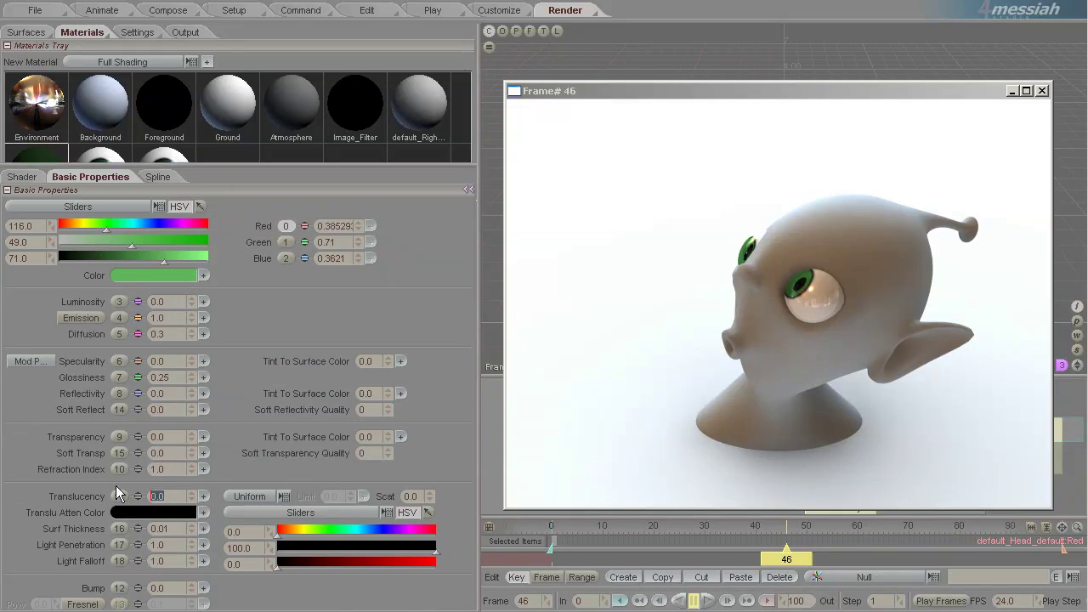
text(1)
key(Return)
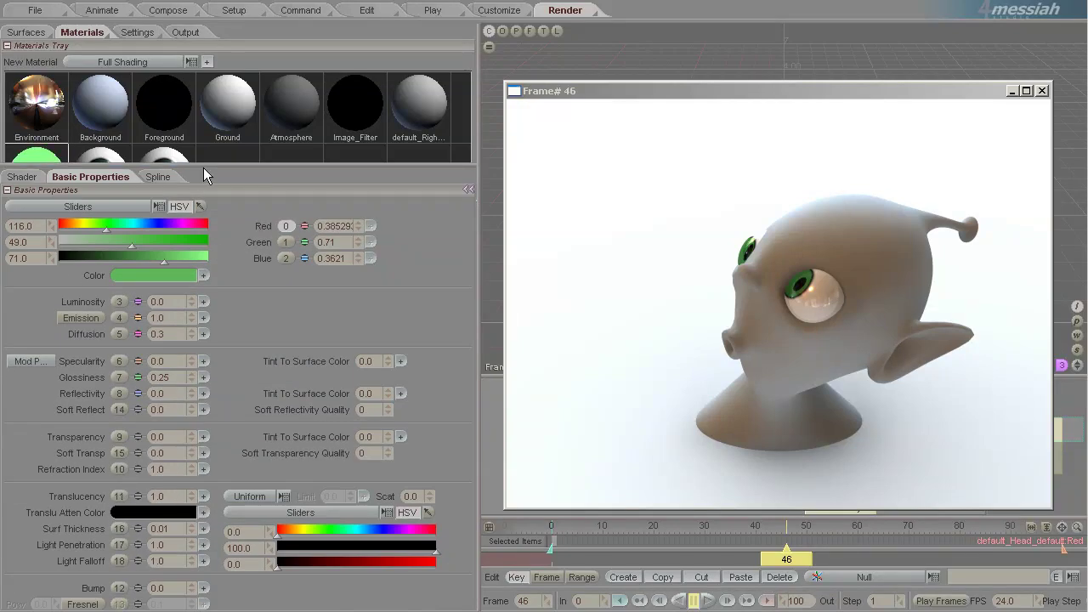
- Set the head material's translucency attenuation colour to bright green with HSV 113, 100, 100
drag(203, 167, 206, 199)
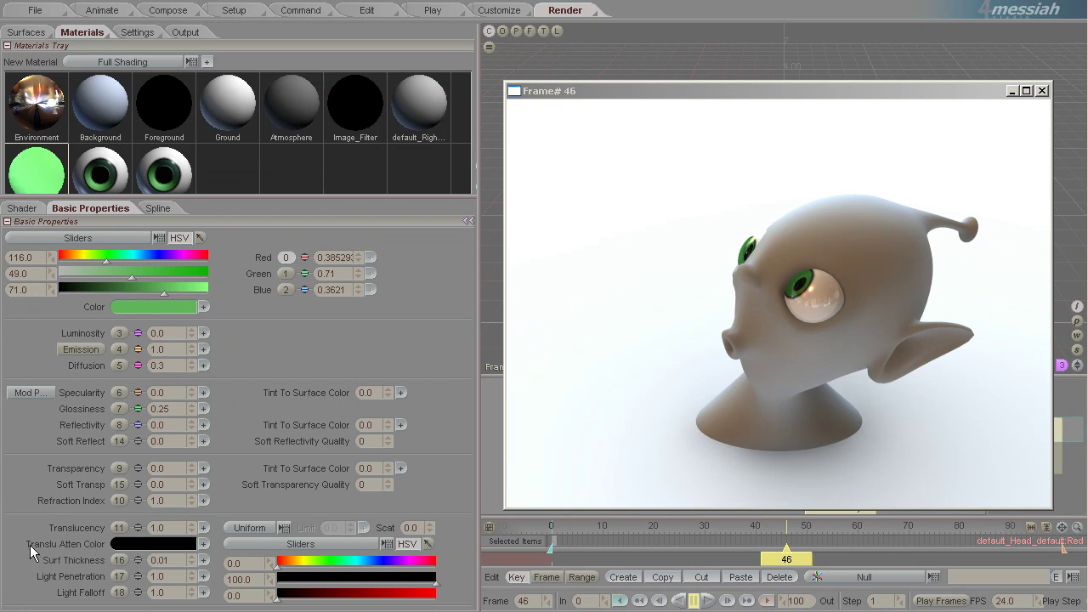
click(344, 596)
drag(360, 603, 464, 609)
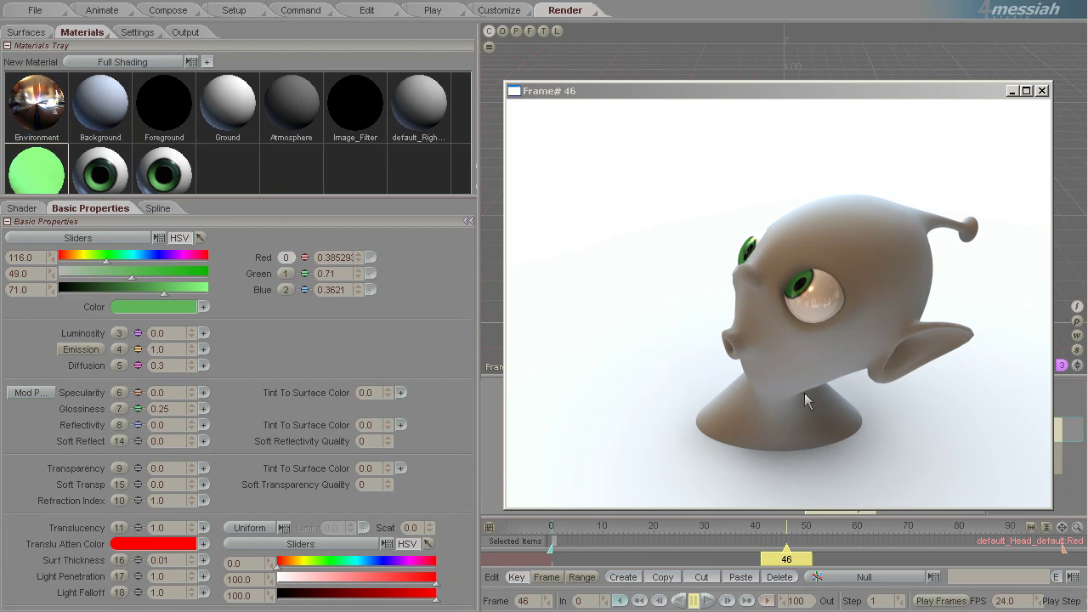
click(328, 564)
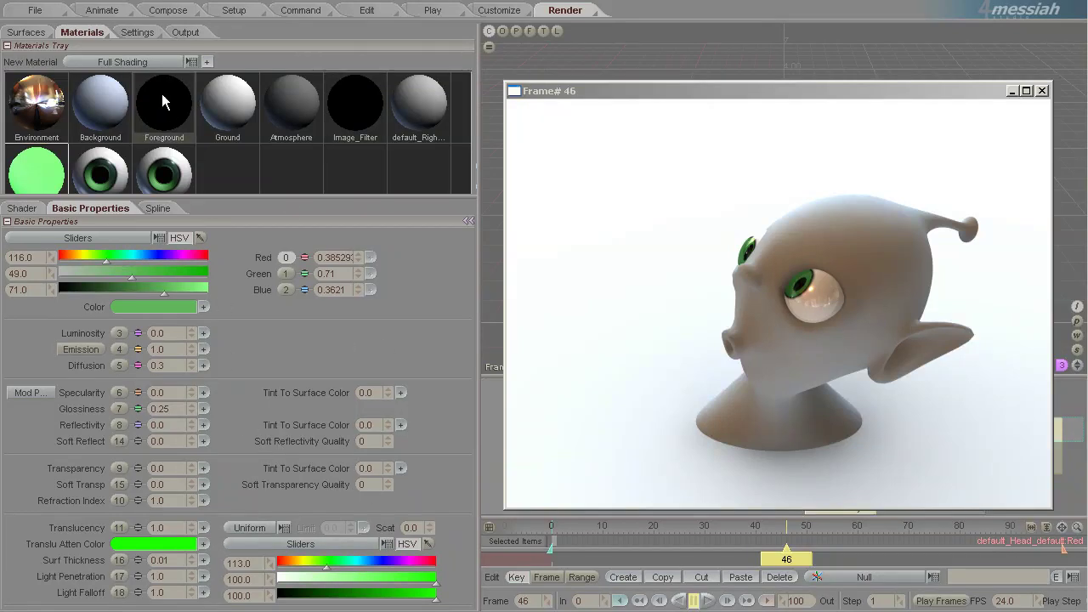
- Enable the limited render region with overlay on the previous render, and render frame 46
click(187, 31)
click(274, 88)
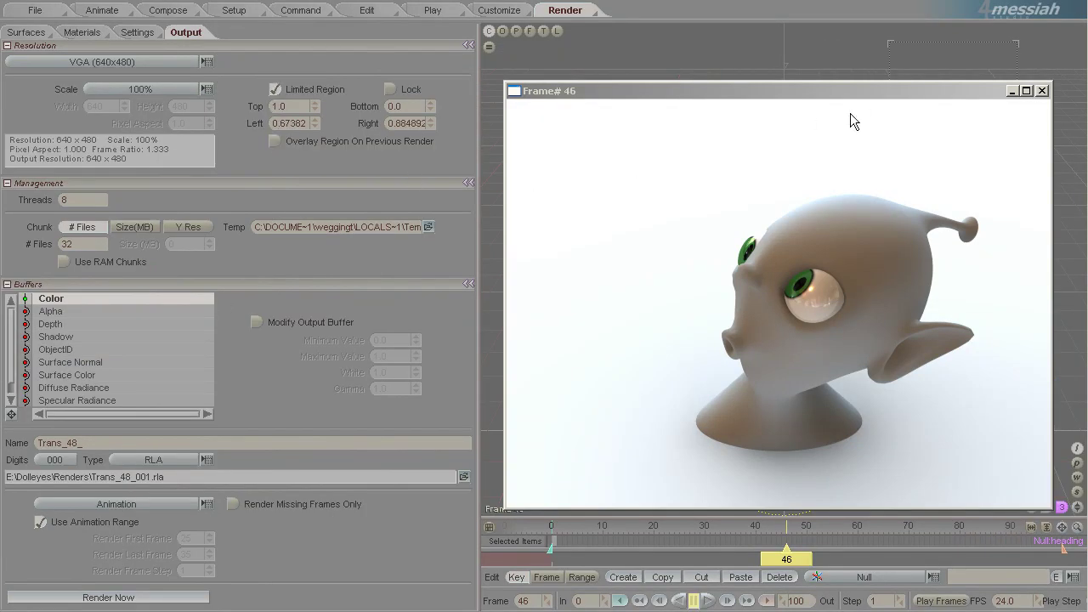
drag(878, 94, 853, 150)
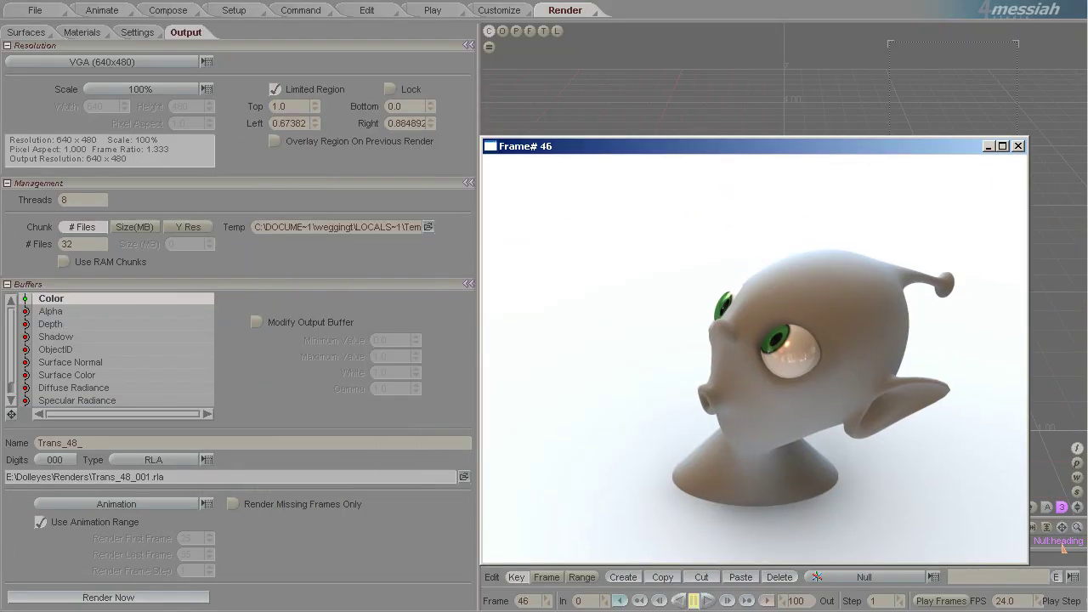
click(279, 141)
drag(638, 145, 439, 101)
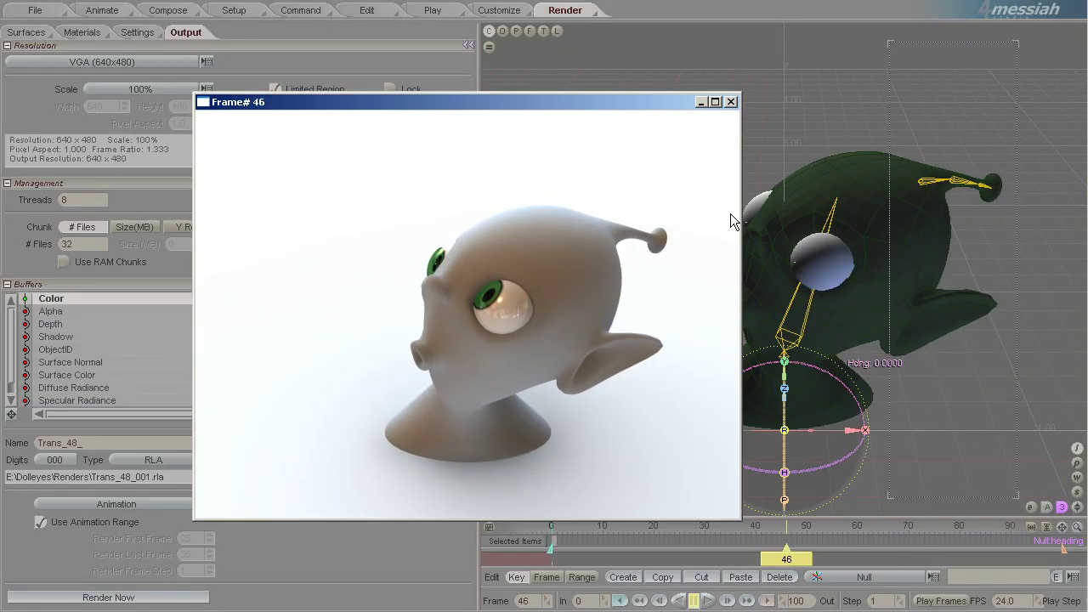
key(F9)
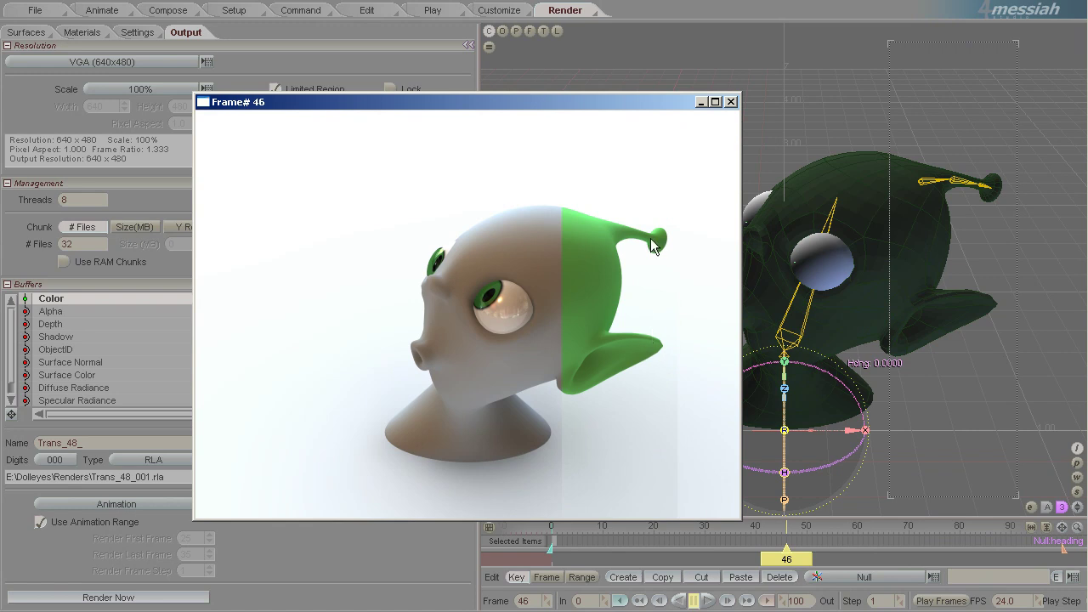
- Set the head material's translucency scattering to 1.0 and render the limited region again
drag(499, 100, 715, 78)
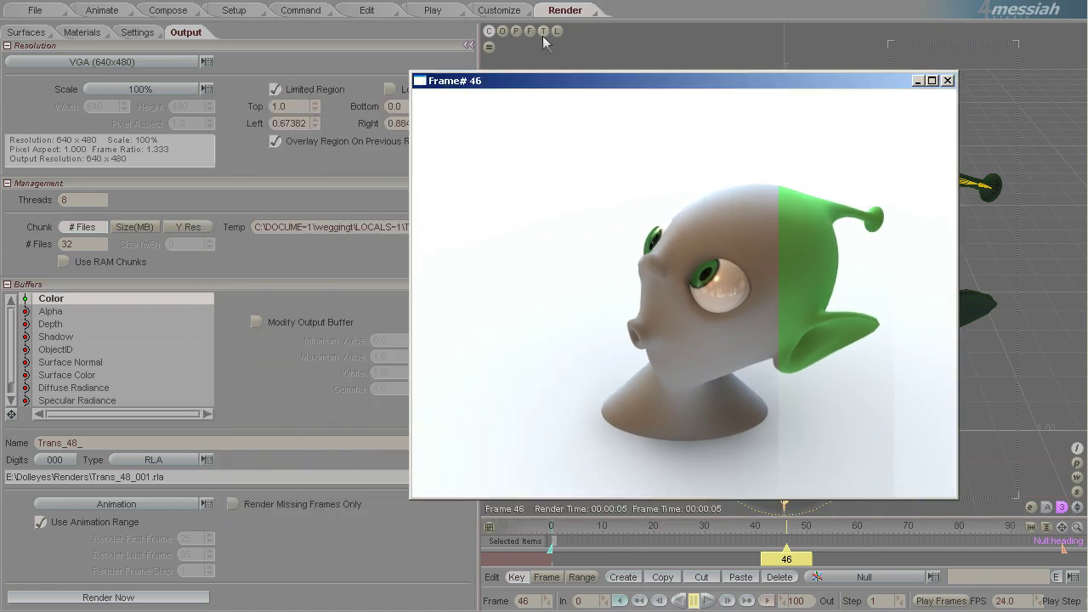
click(138, 34)
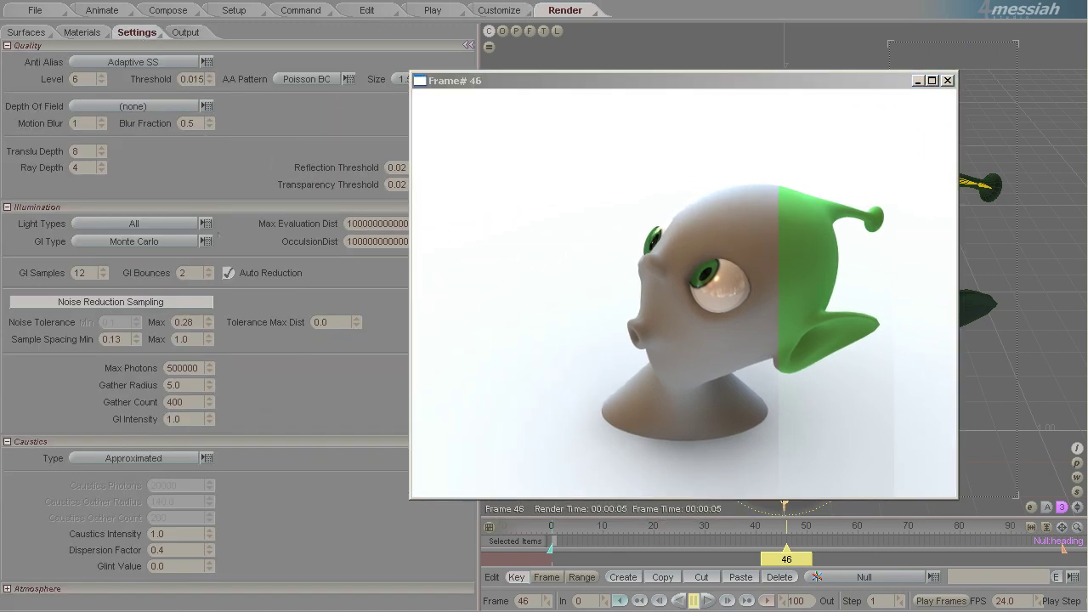
click(83, 32)
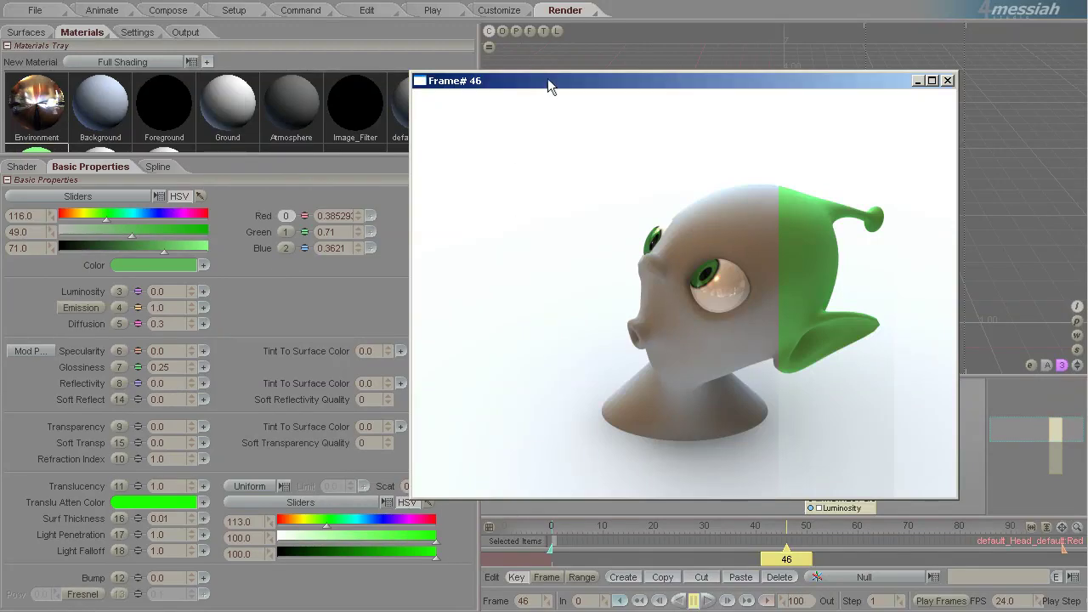
drag(547, 78, 618, 79)
drag(418, 484, 380, 486)
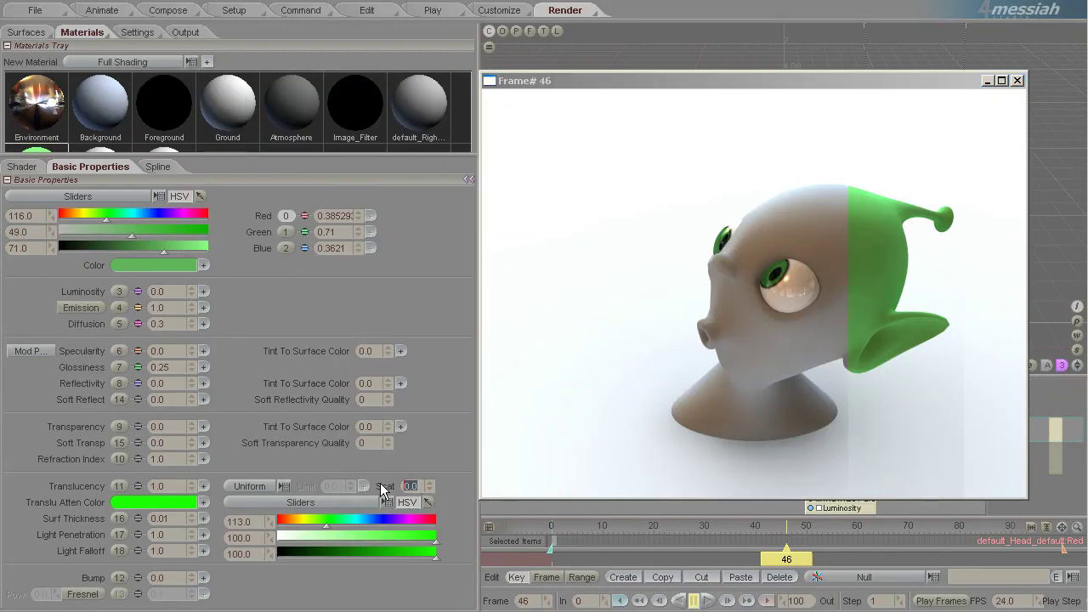
text(1)
key(Return)
drag(745, 81, 447, 73)
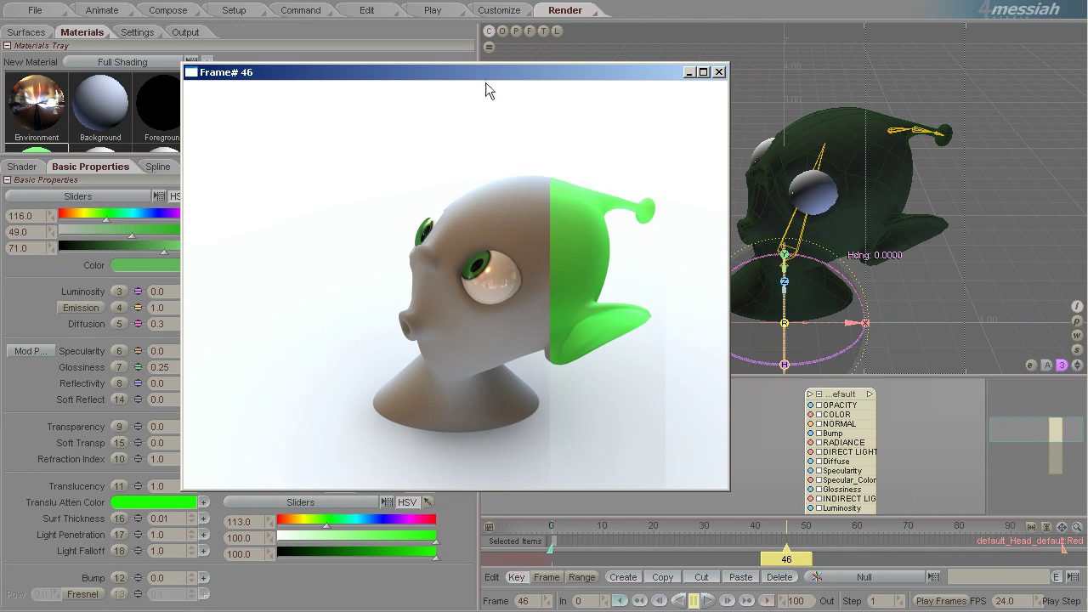
- Try a light penetration of 0.1 on the head material and render the region again
drag(486, 73, 707, 68)
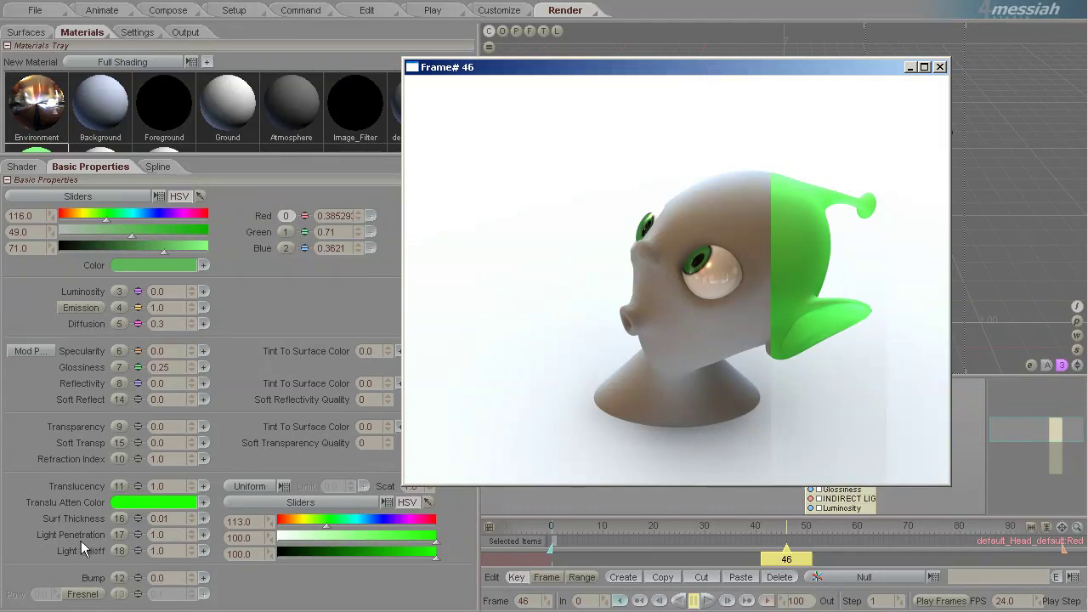
click(168, 533)
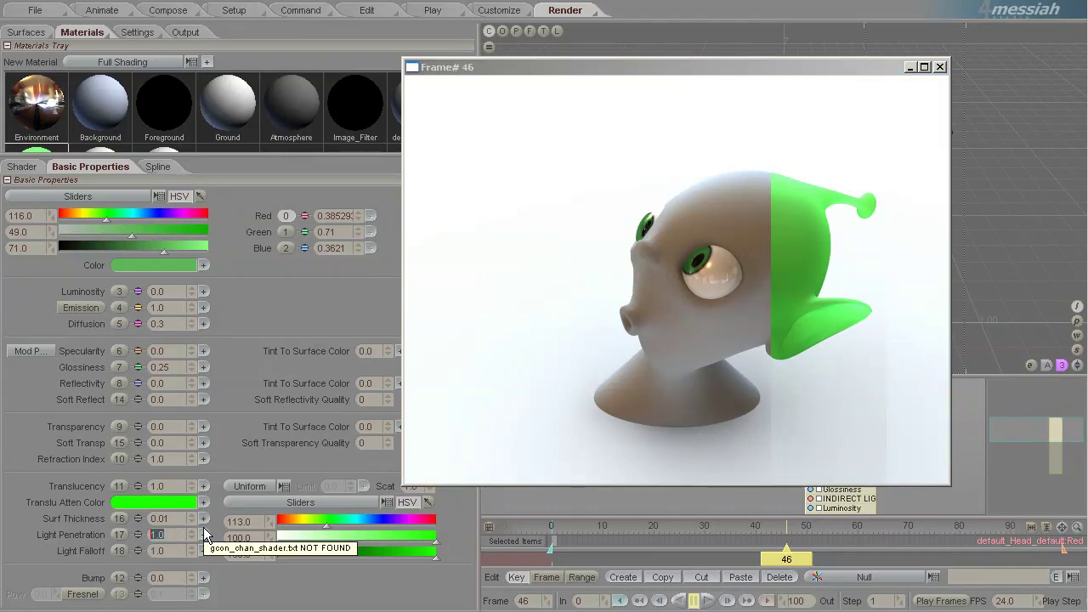
text(0.1)
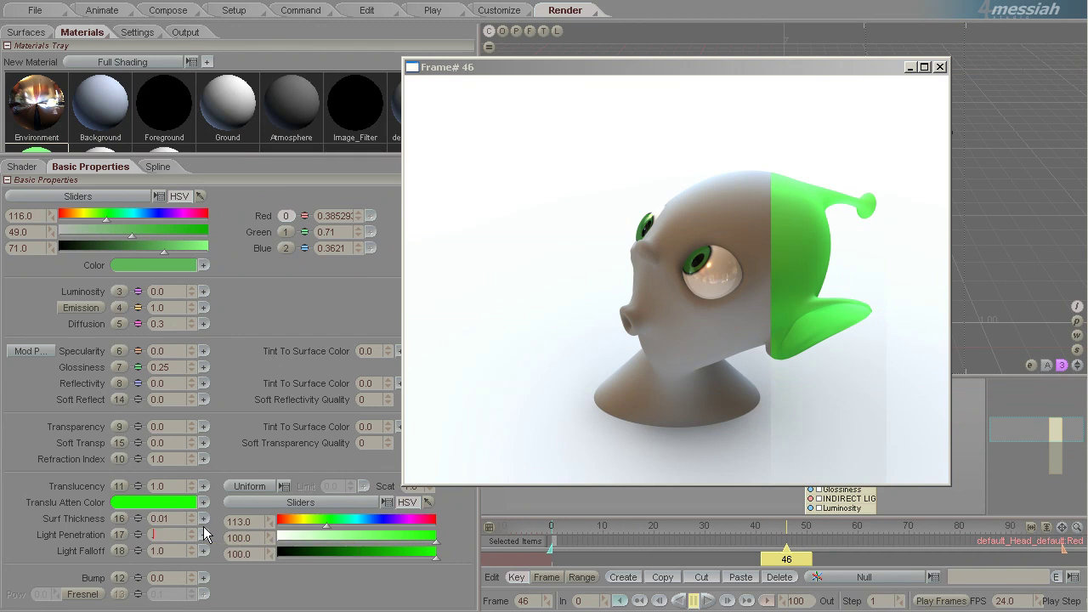
key(Return)
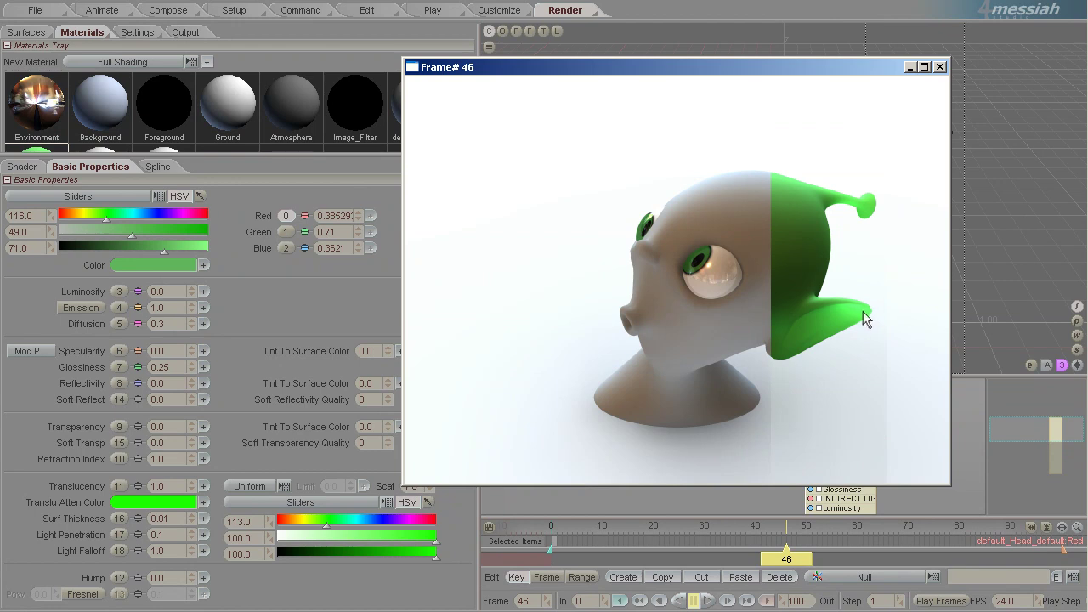
- Set the head material's light penetration to 0.08 and render the region again
click(168, 537)
text(0.)
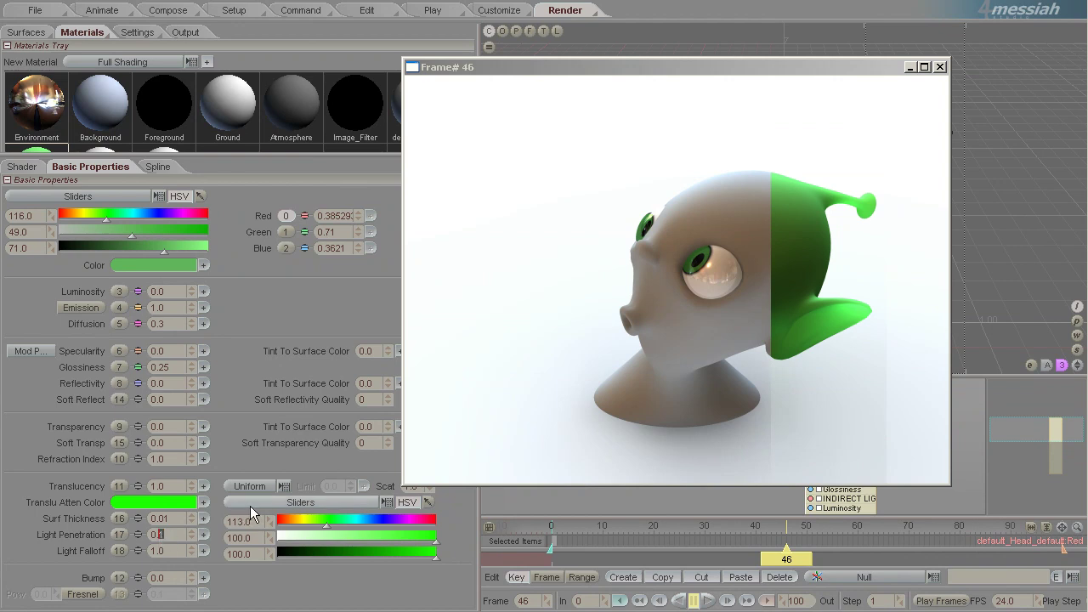
text(08)
key(Return)
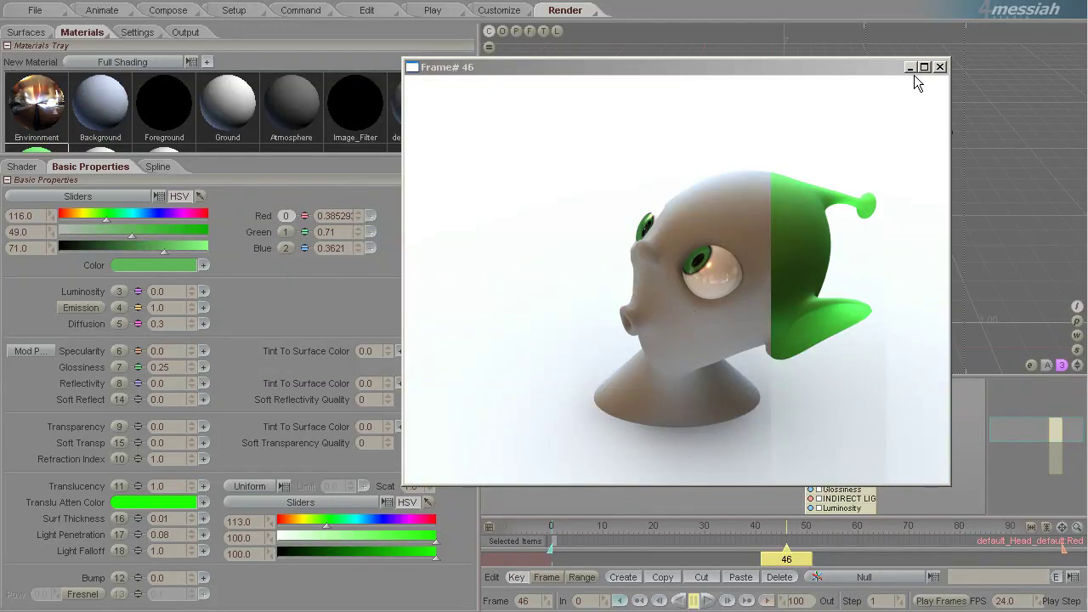
- Enlarge the shader node area and add a Gradient Fresnel shader to the head material
drag(858, 72, 1087, 201)
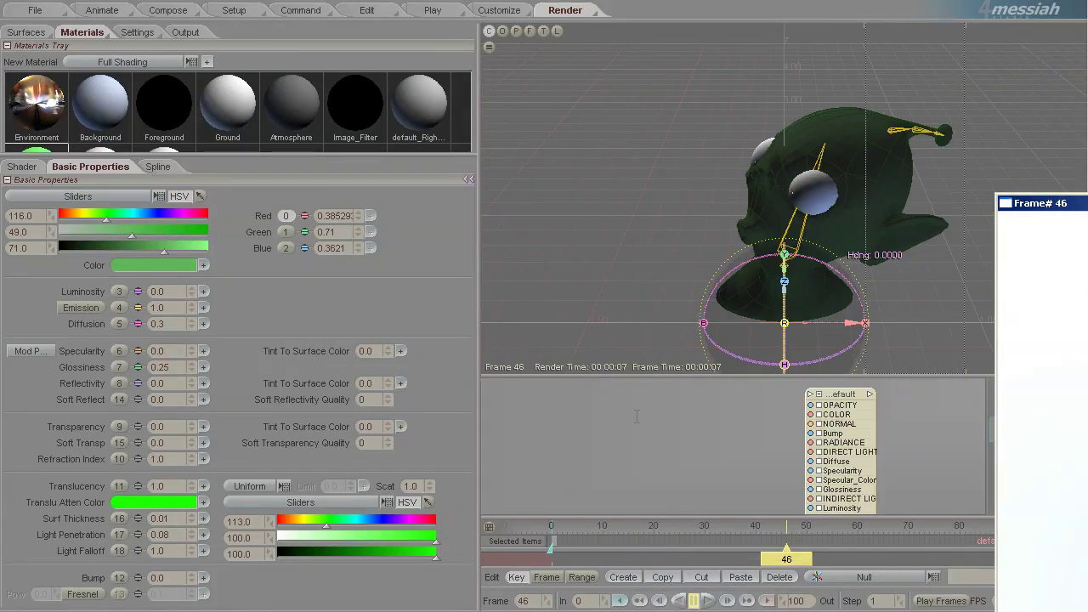
drag(659, 376, 612, 181)
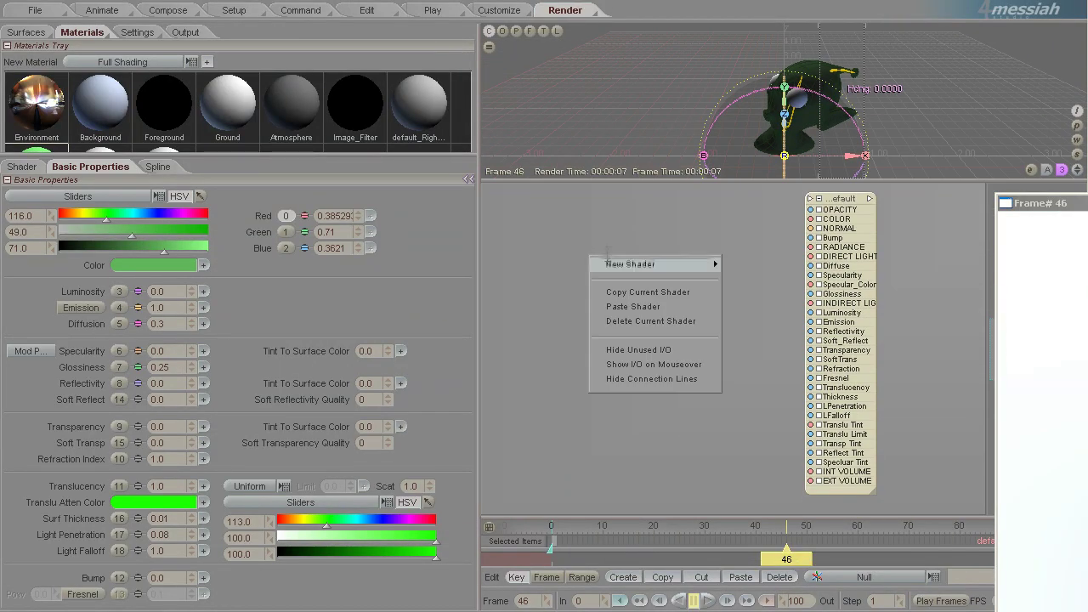
mouse_move(643, 260)
click(773, 292)
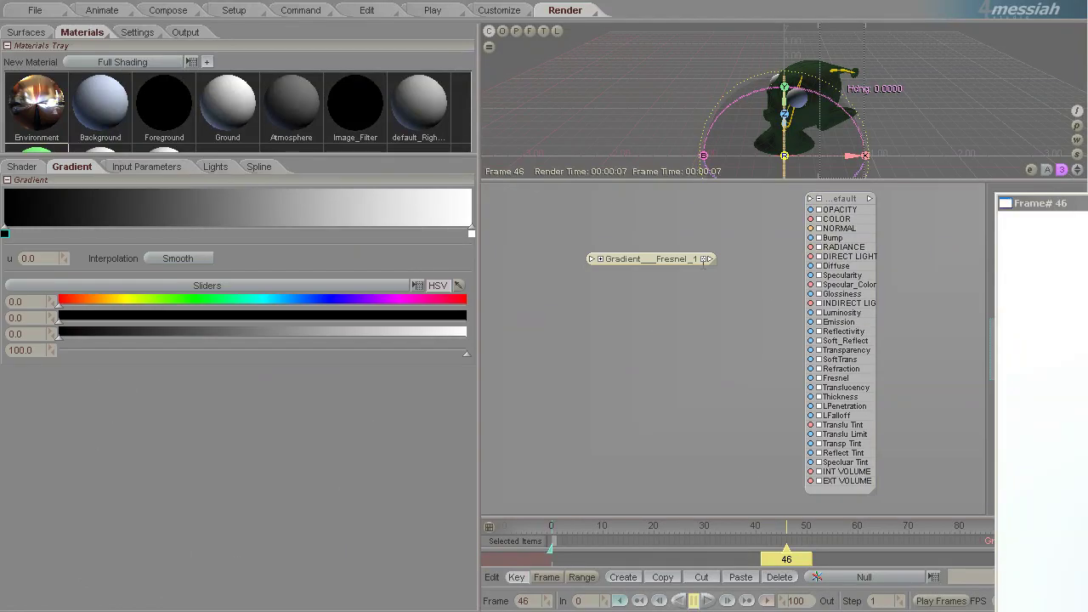
- Expand the Fresnel gradient node's outputs and connect its Color output to the head material's Reflectivity
click(704, 259)
drag(684, 280, 643, 282)
drag(731, 289, 843, 331)
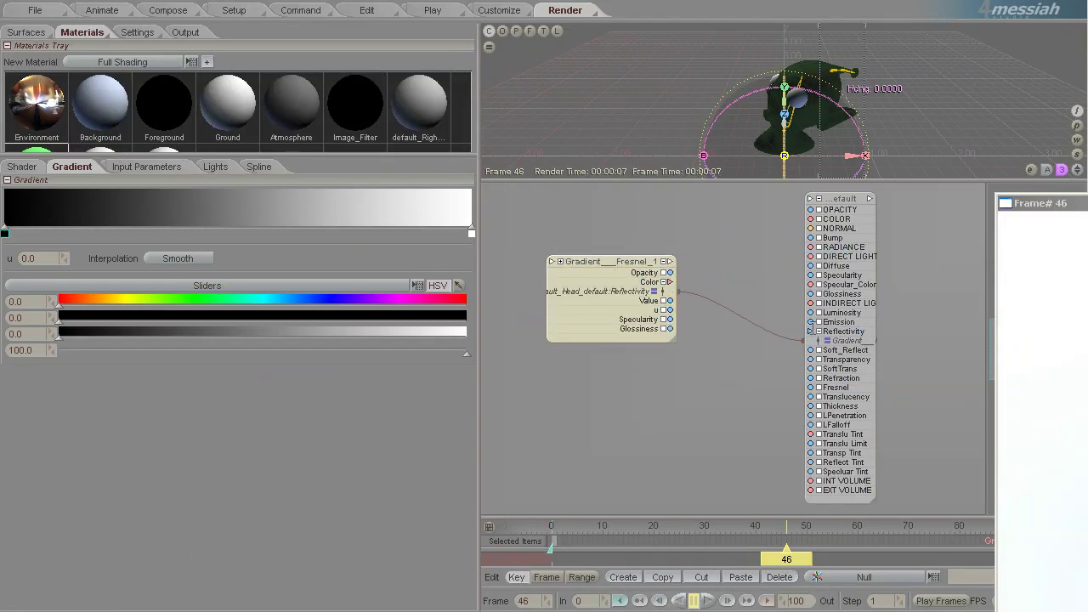
- Enable Camera Fresnel as the gradient shader's input parameter and preview its Color output on the node
click(129, 165)
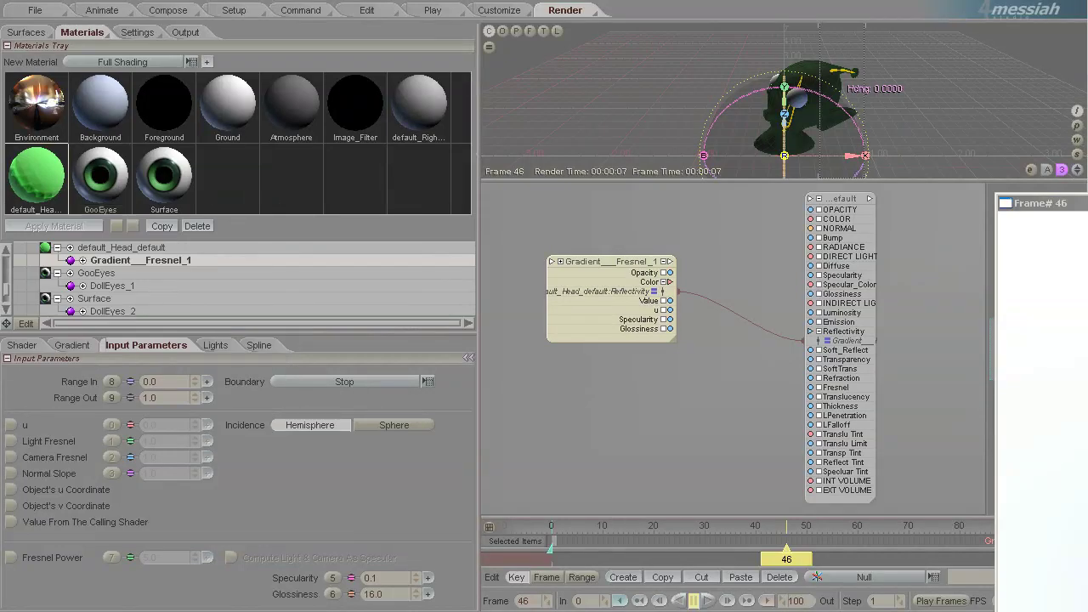
click(10, 457)
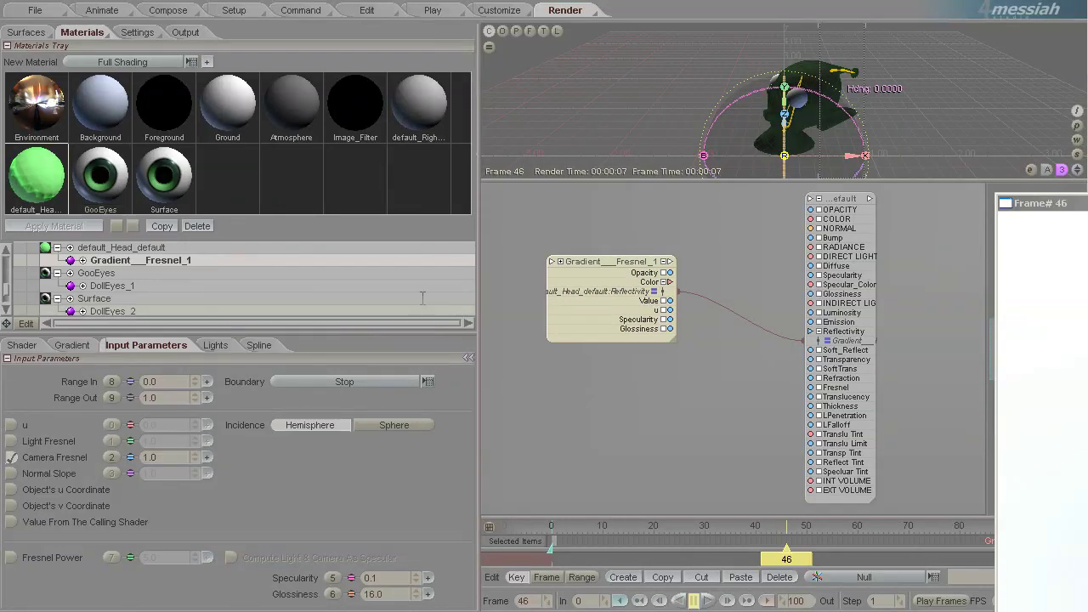
click(71, 346)
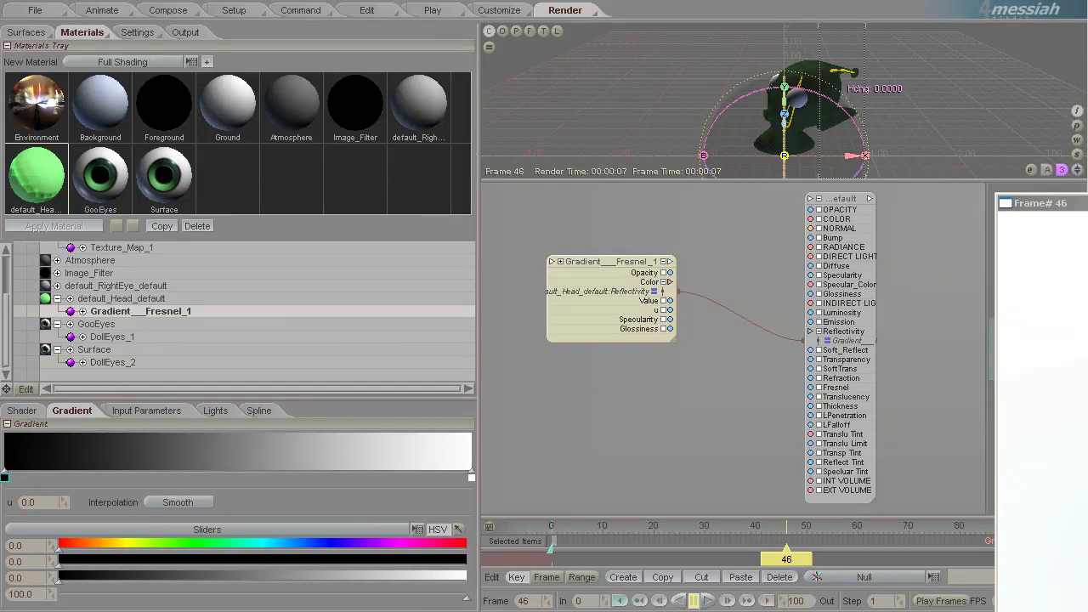
click(653, 282)
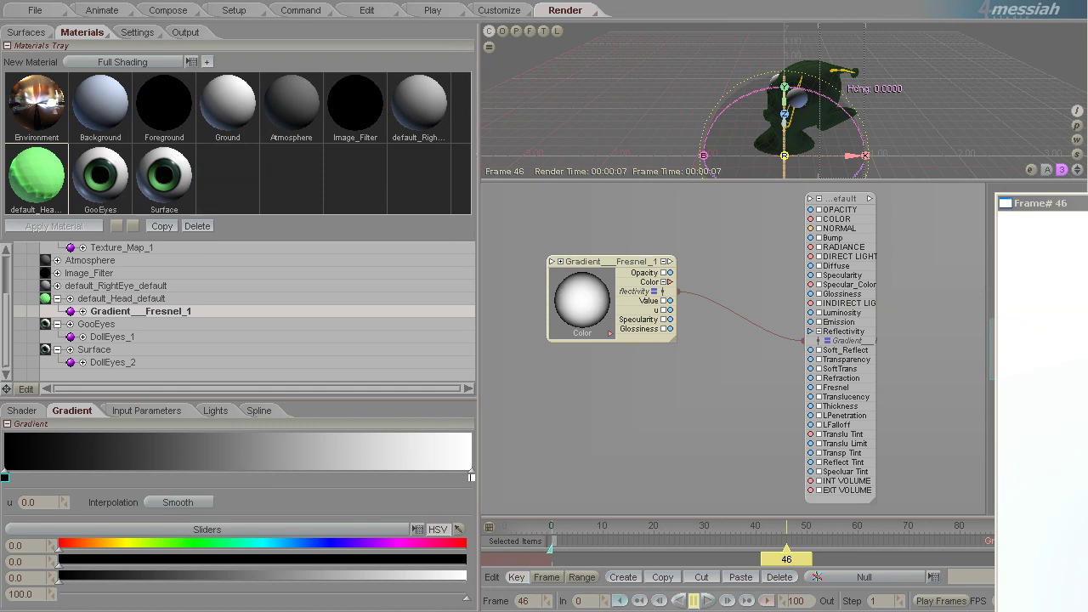
- Set the Fresnel gradient's end key to brightness 0 and start key to 19, and add a key at 0.24 with brightness 8
click(471, 475)
drag(406, 575, 60, 577)
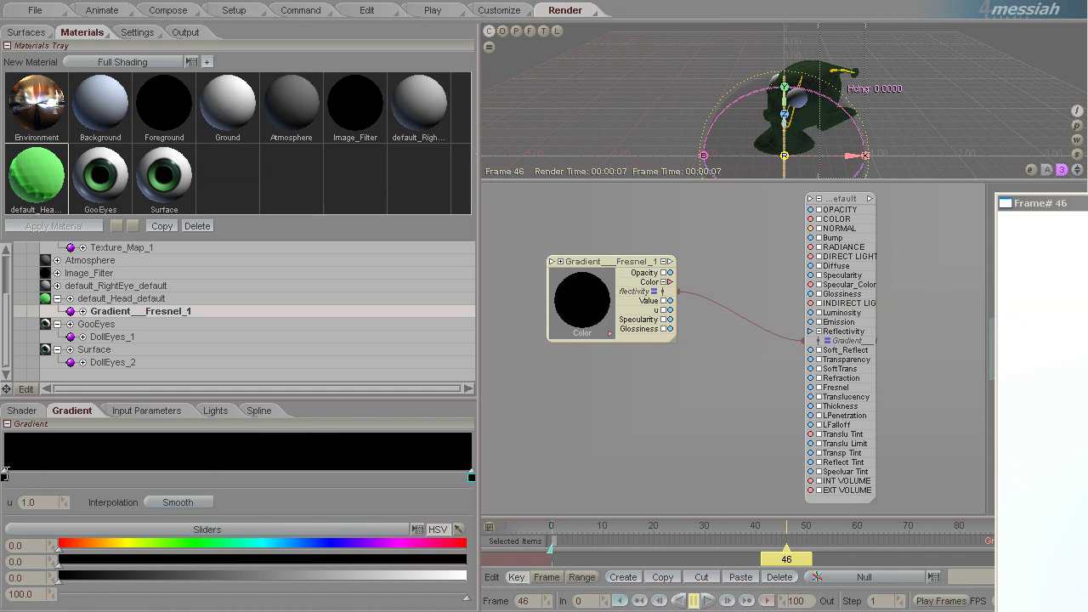
drag(127, 575, 137, 578)
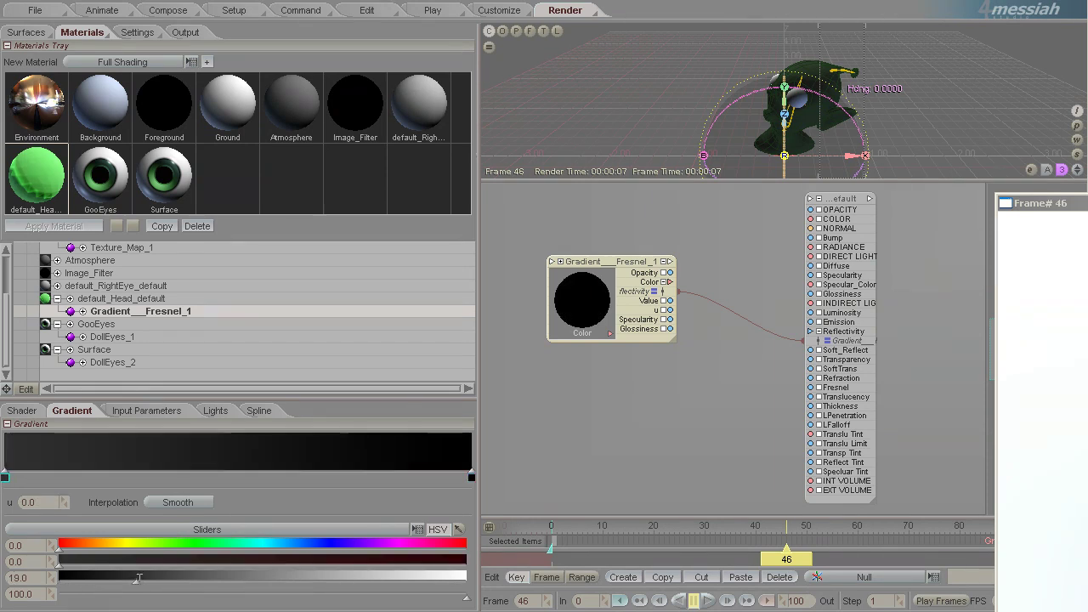
click(166, 473)
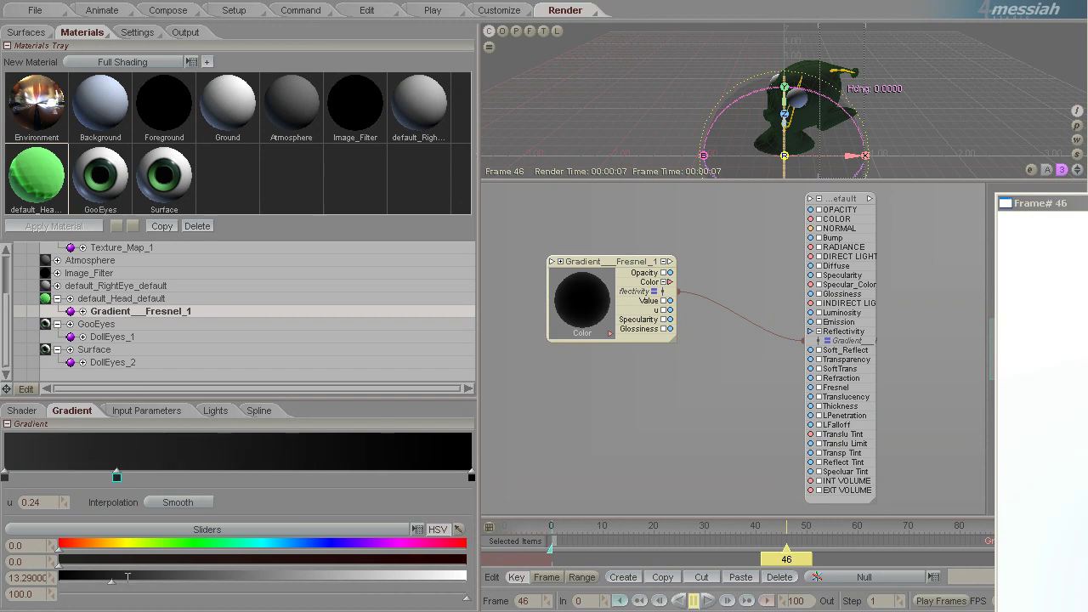
drag(106, 577, 92, 578)
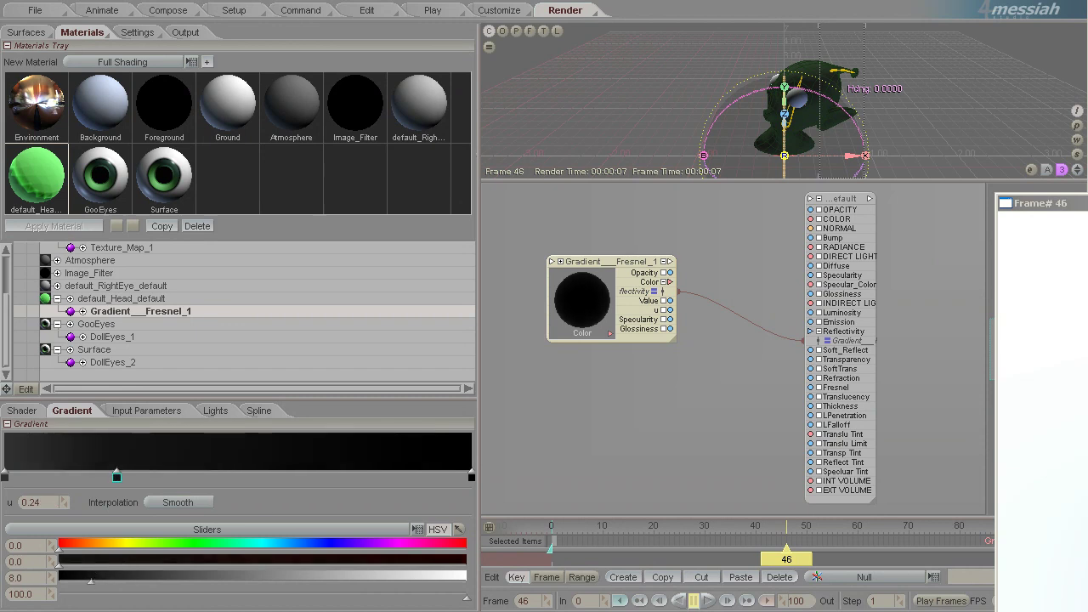
- Refine the gradient key brightness values to 3 at the end, 10 at the middle key and 20 at the start
click(471, 476)
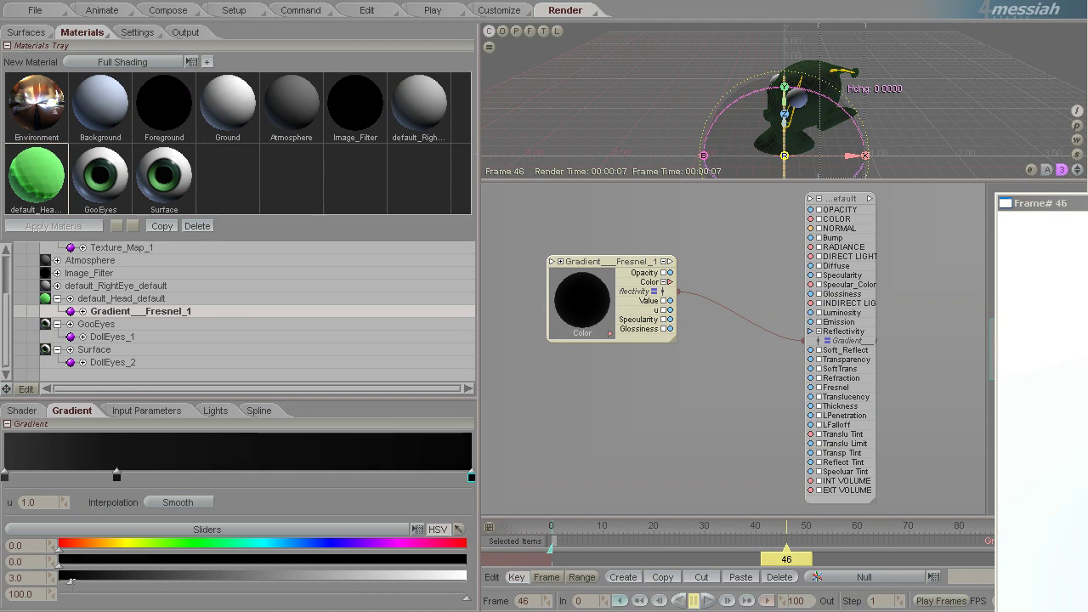
click(117, 477)
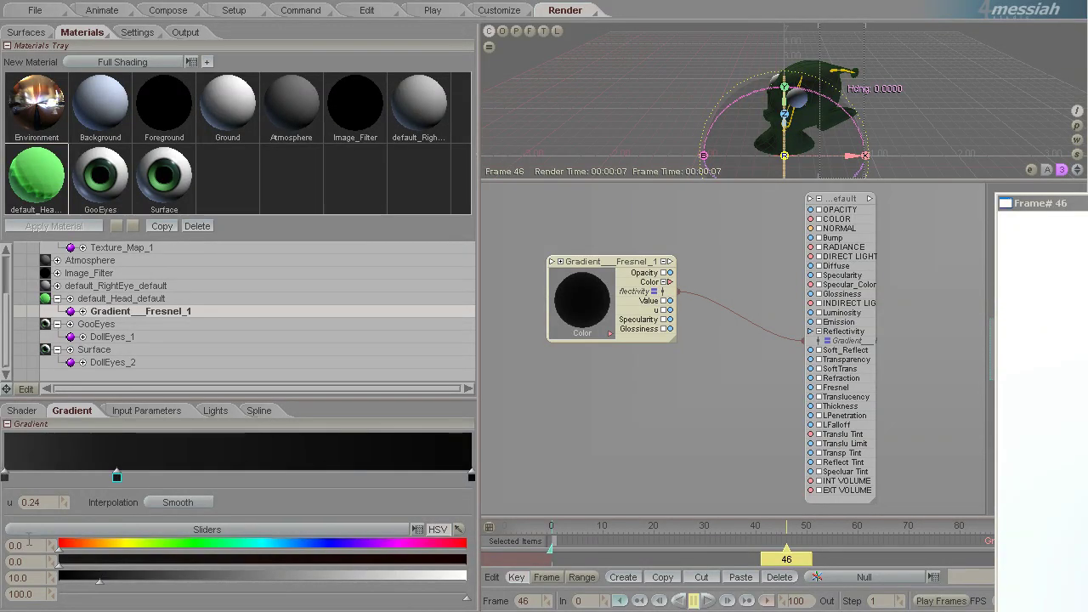
click(5, 477)
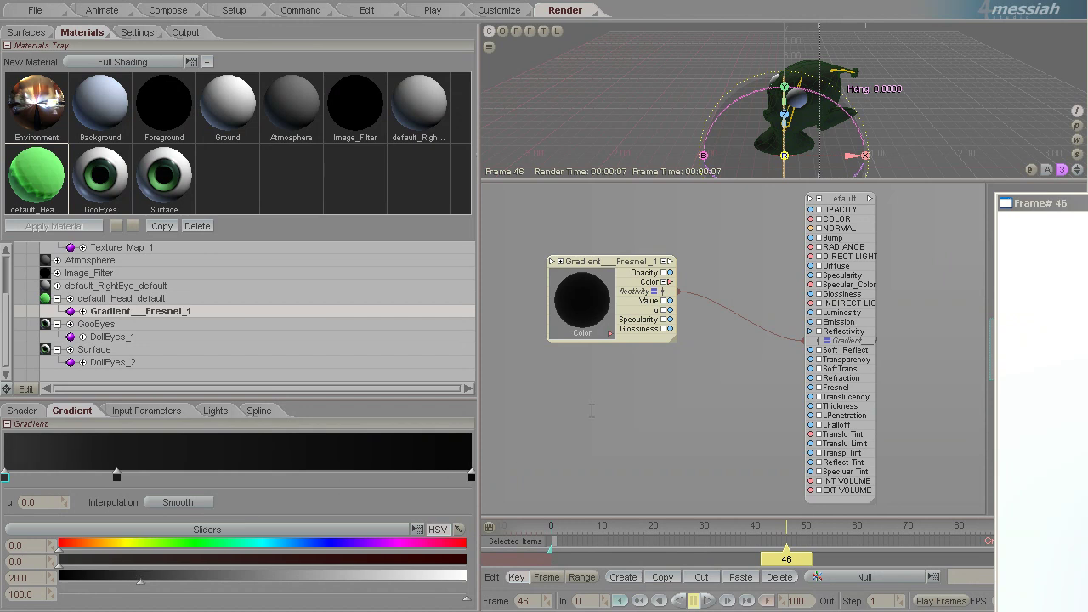
- Widen the limited render region toward the alien's eye and render the region again
drag(608, 261, 617, 282)
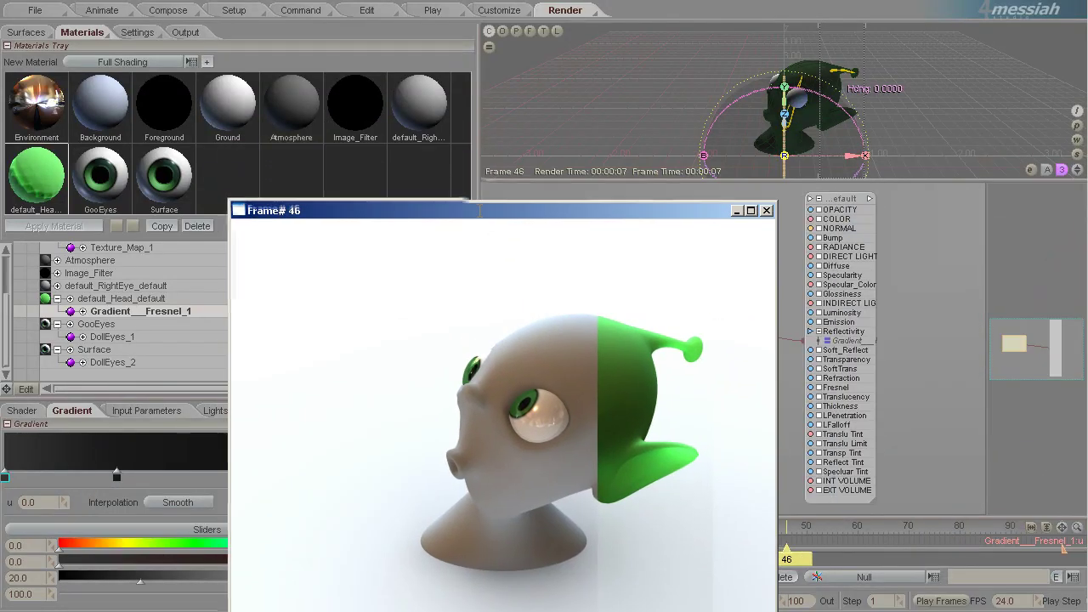
click(189, 33)
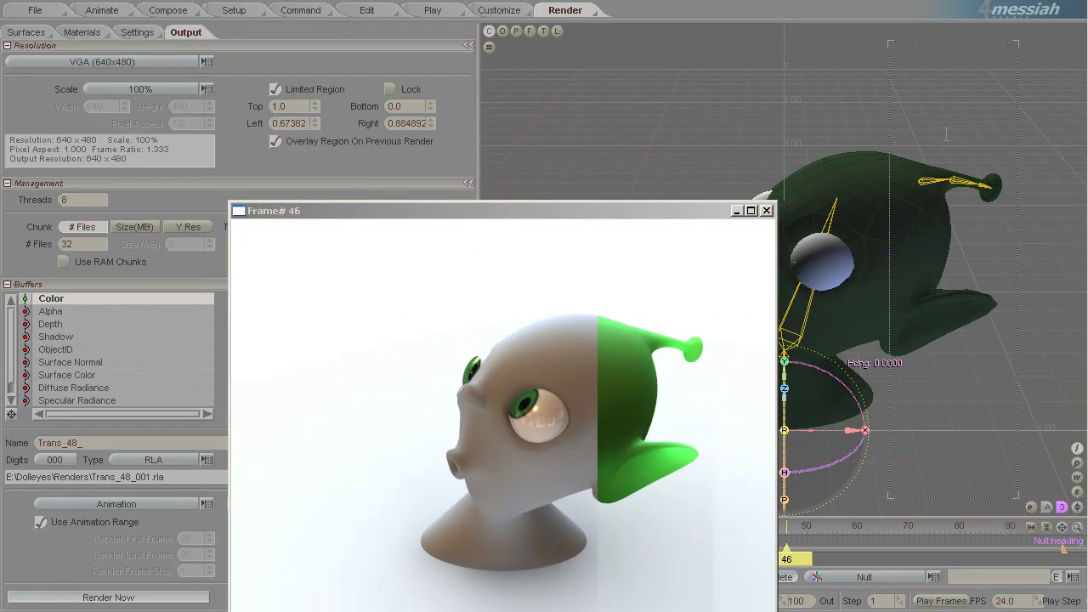
drag(890, 40, 847, 36)
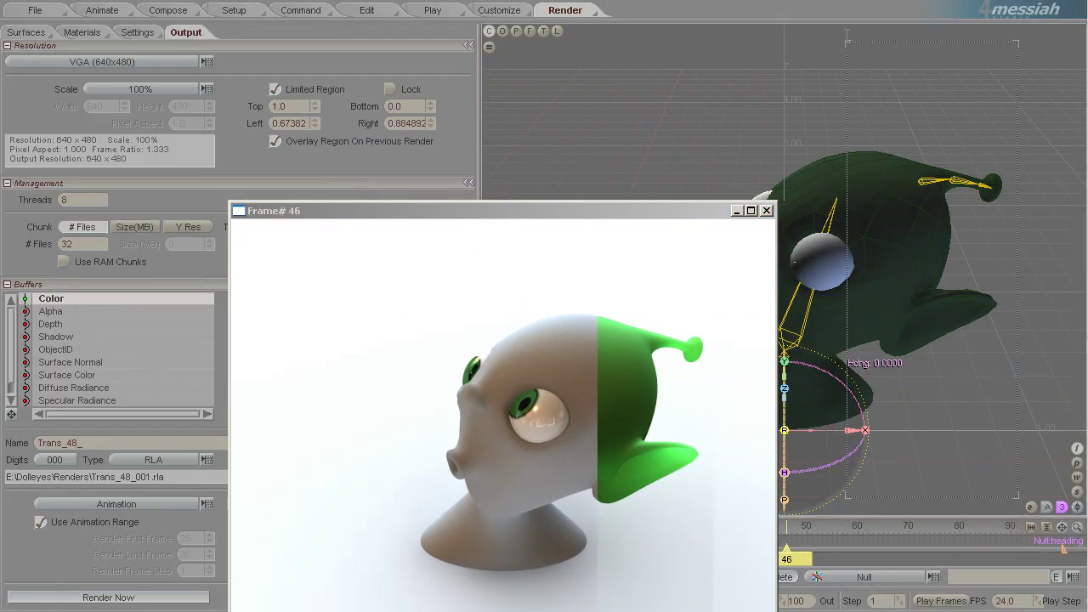
key(F9)
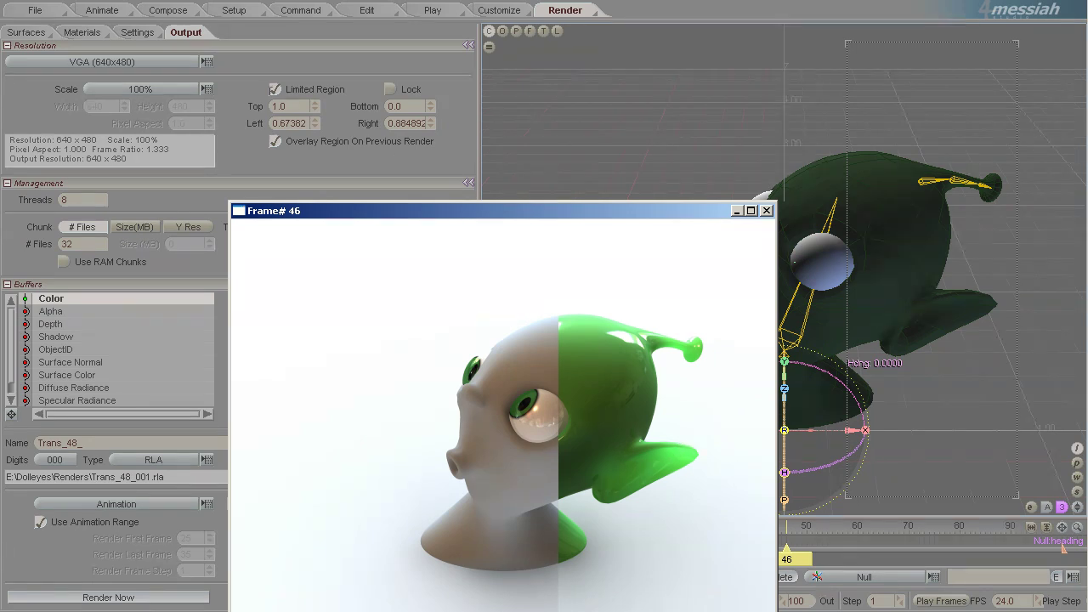
- Turn off the limited region and render the full frame
click(273, 88)
key(F9)
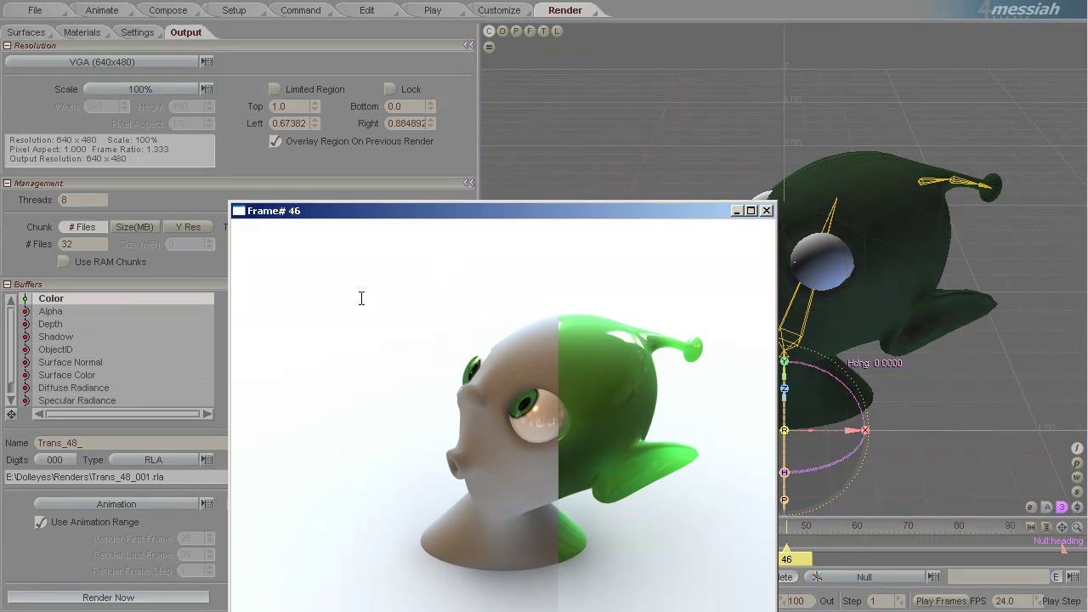